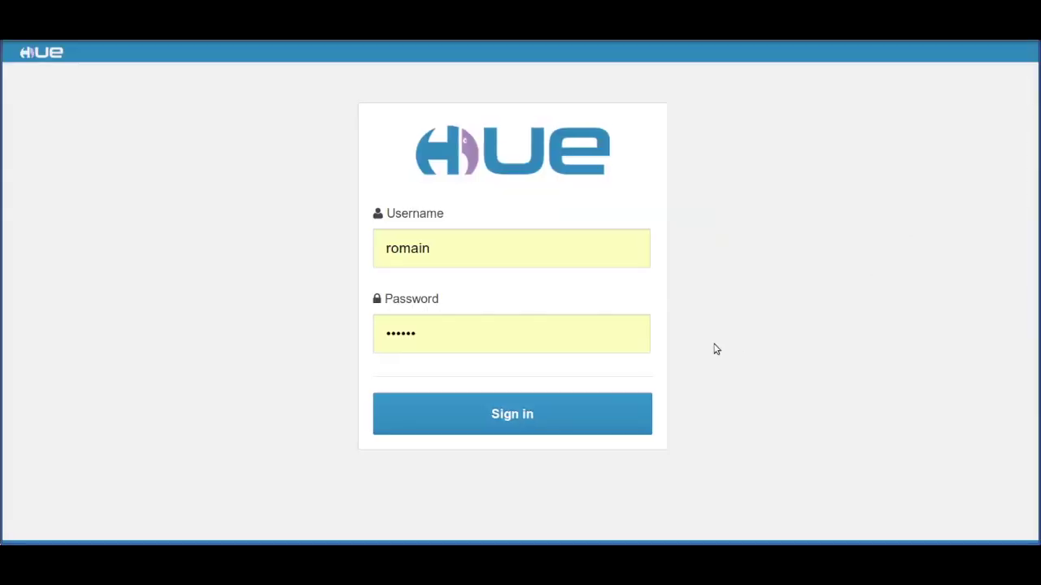
# Sign in to Hue with the entered username and password
pyautogui.click(595, 410)
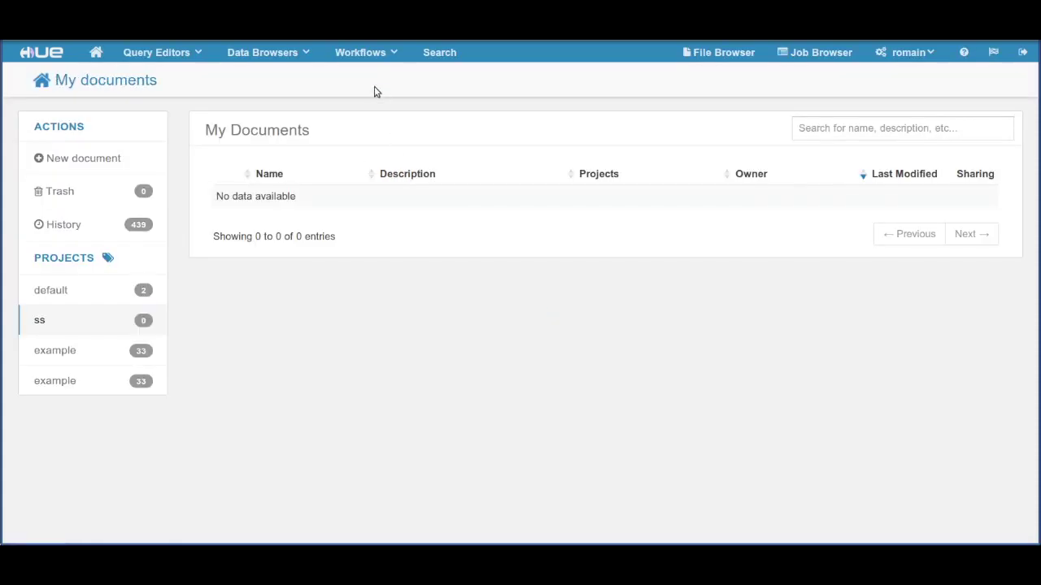
# Go to the Oozie workflow editor's Coordinators list, showing DailyAnalytics and DailySleep
pyautogui.click(380, 63)
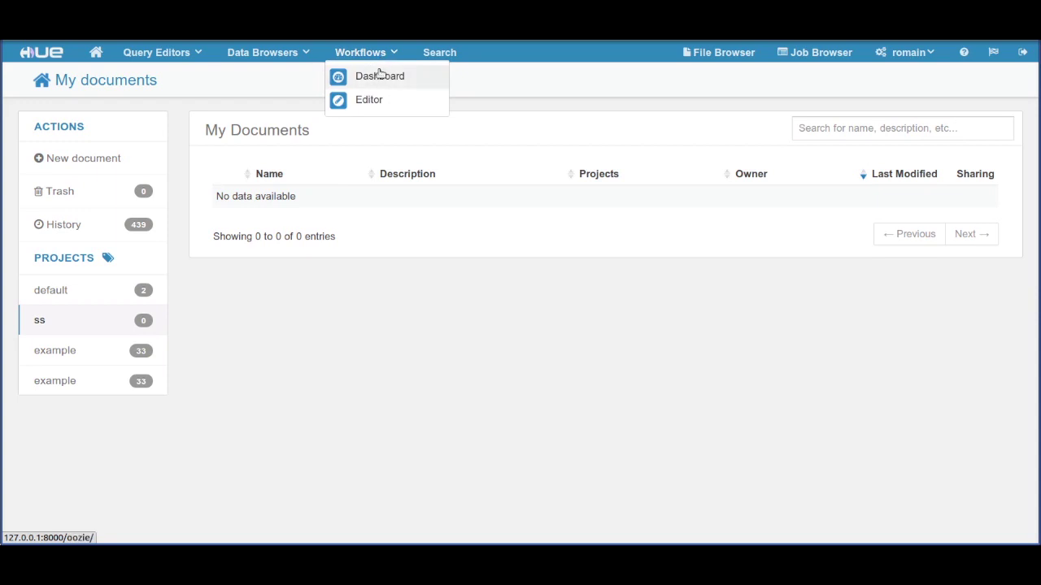
pyautogui.click(394, 108)
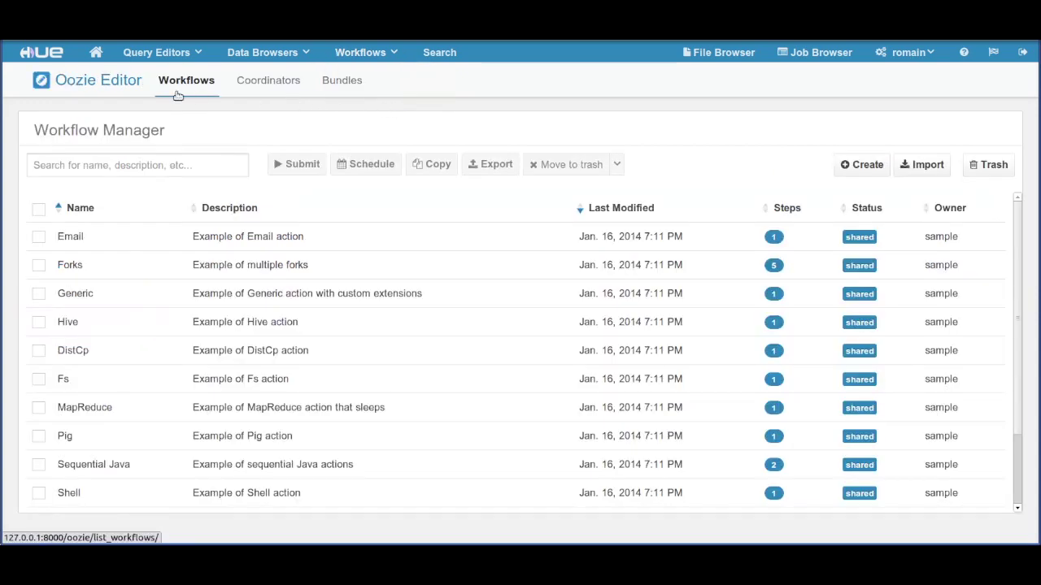
pyautogui.click(258, 91)
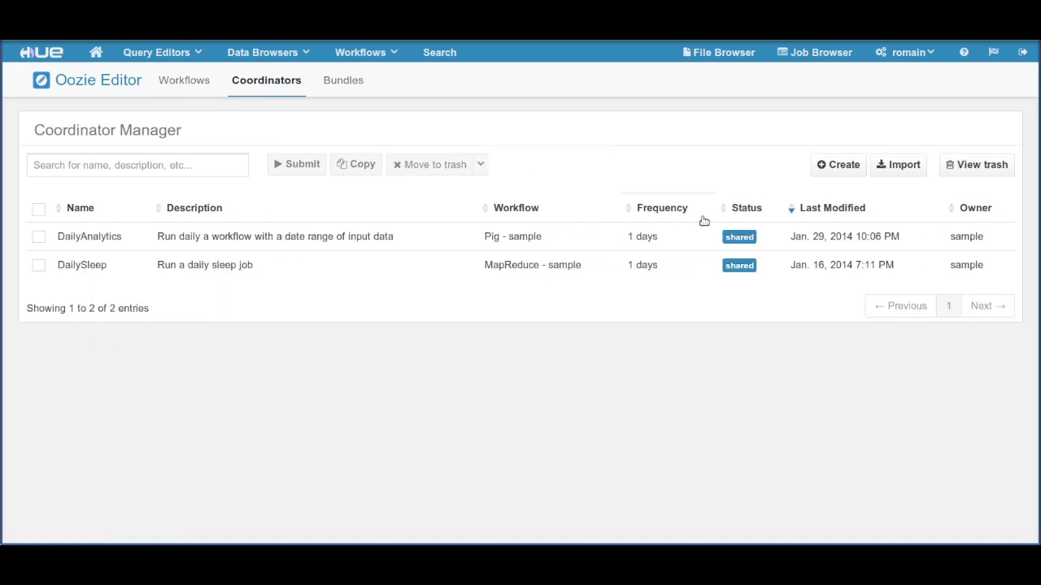
# Create a coordinator named DailyImport described 'Import data from MySql to HDFS every'
pyautogui.click(837, 165)
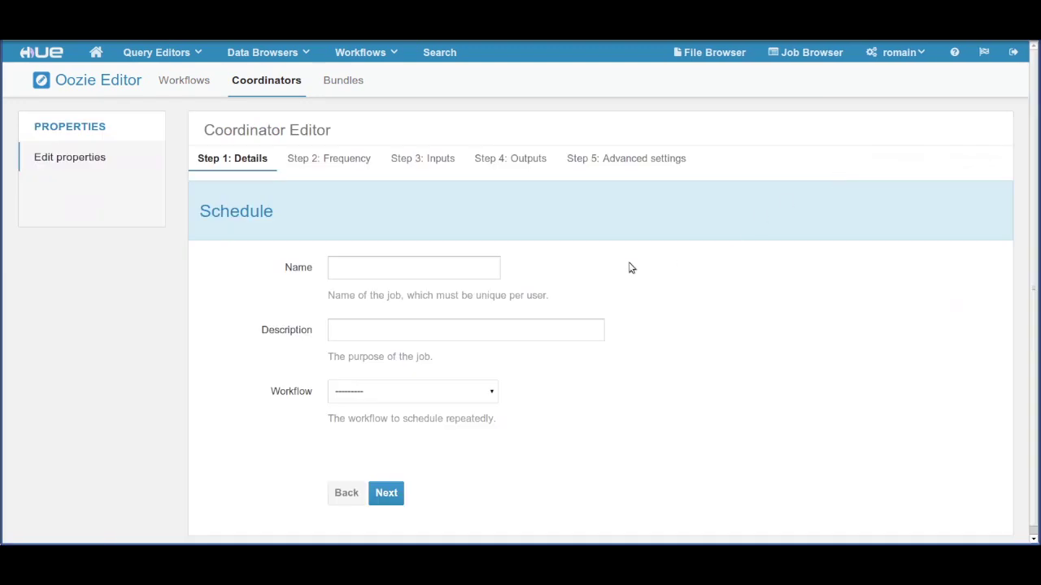
pyautogui.click(494, 276)
pyautogui.write('DailyI')
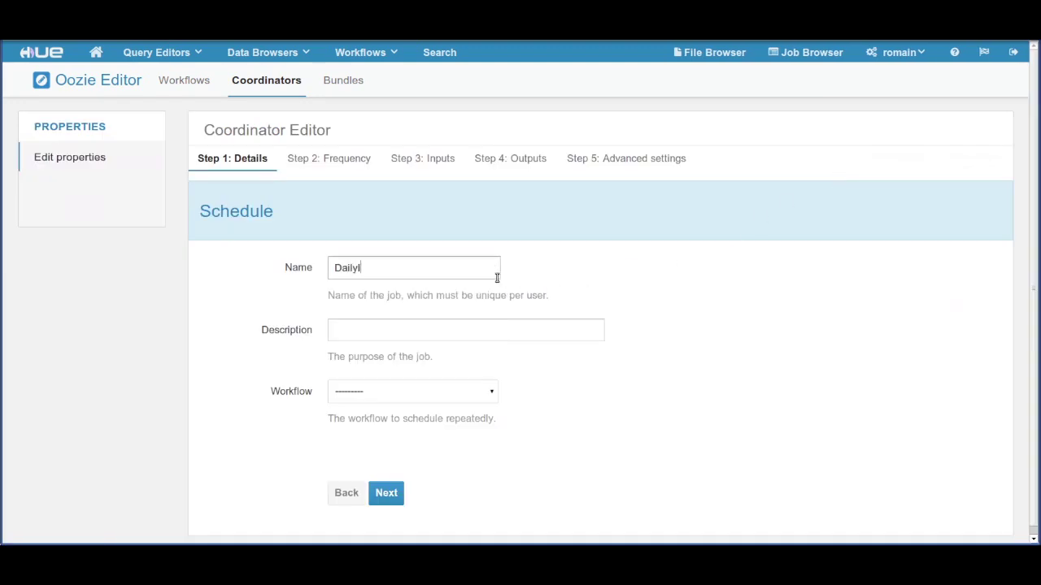
pyautogui.write('mport')
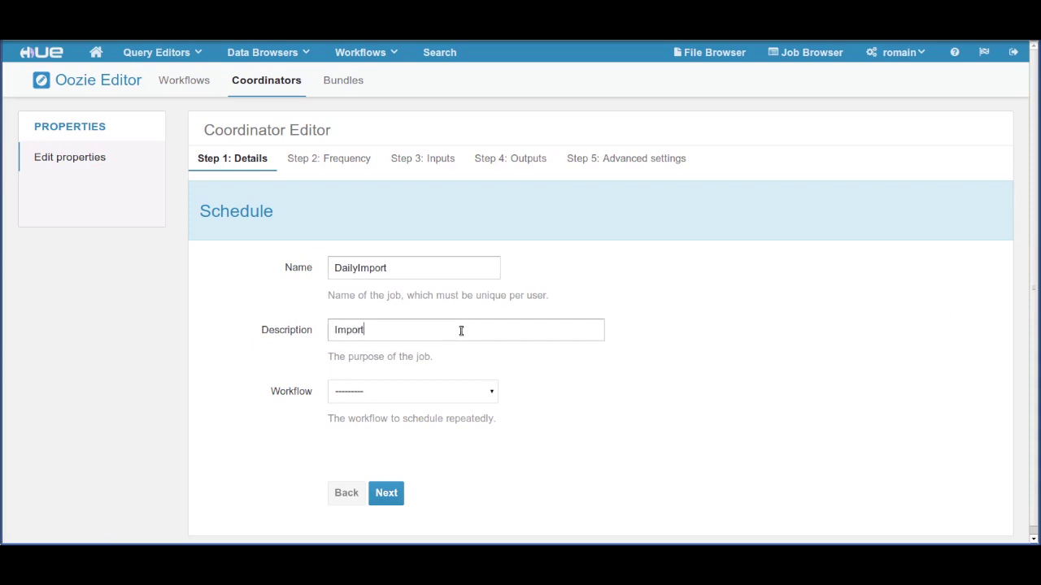
pyautogui.write('Import data from MySql to HDFS e')
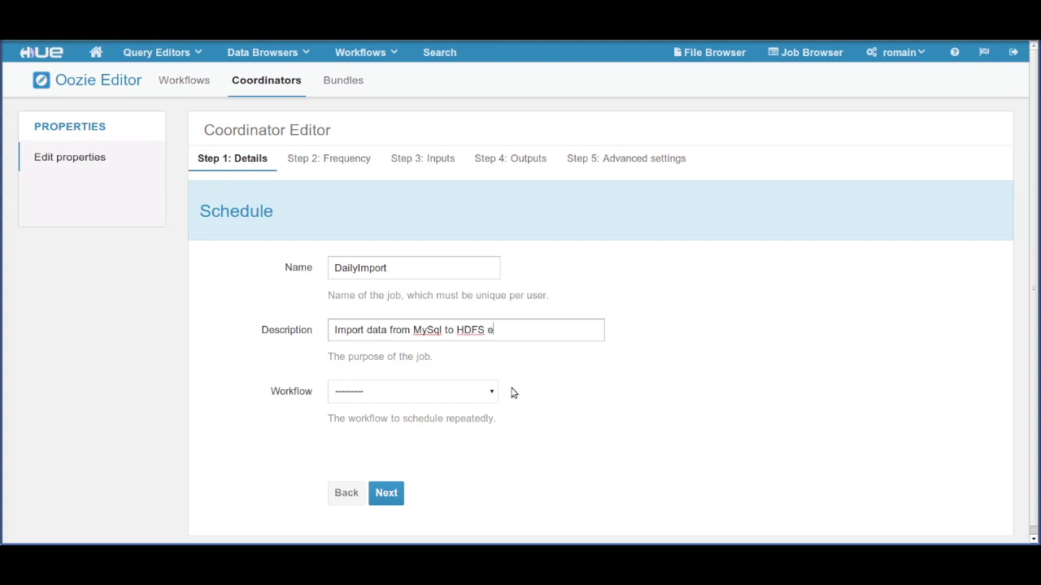
pyautogui.write('very')
pyautogui.write(' d')
pyautogui.press('BackSpace')
pyautogui.press('BackSpace')
pyautogui.press('BackSpace')
pyautogui.write('month')
pyautogui.press('BackSpace')
pyautogui.press('BackSpace')
pyautogui.press('BackSpace')
pyautogui.press('BackSpace')
pyautogui.press('BackSpace')
pyautogui.write('week at noon and midnight.')
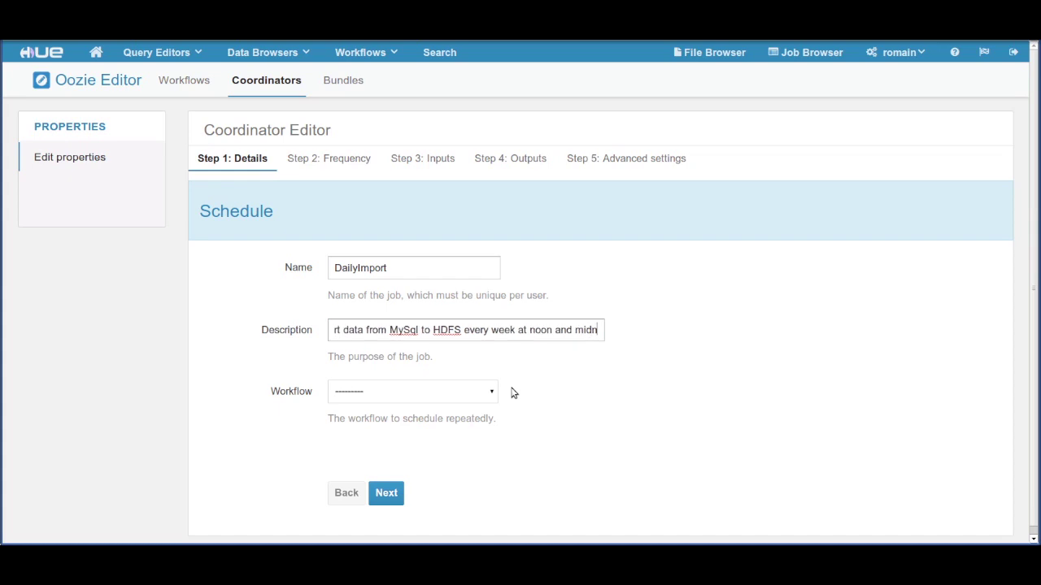
pyautogui.press('BackSpace')
pyautogui.press('BackSpace')
pyautogui.press('BackSpace')
pyautogui.press('BackSpace')
pyautogui.press('BackSpace')
pyautogui.press('BackSpace')
pyautogui.press('BackSpace')
pyautogui.press('BackSpace')
pyautogui.press('BackSpace')
pyautogui.press('BackSpace')
pyautogui.press('BackSpace')
pyautogui.press('BackSpace')
pyautogui.press('BackSpace')
pyautogui.press('BackSpace')
pyautogui.press('BackSpace')
pyautogui.press('BackSpace')
pyautogui.press('BackSpace')
pyautogui.press('BackSpace')
pyautogui.press('BackSpace')
pyautogui.press('BackSpace')
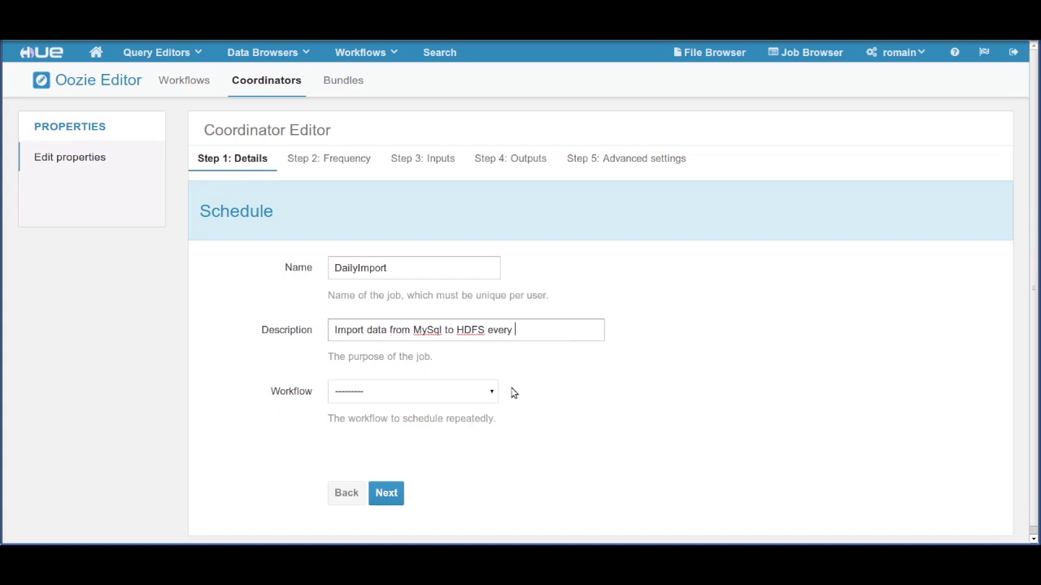
pyautogui.click(491, 395)
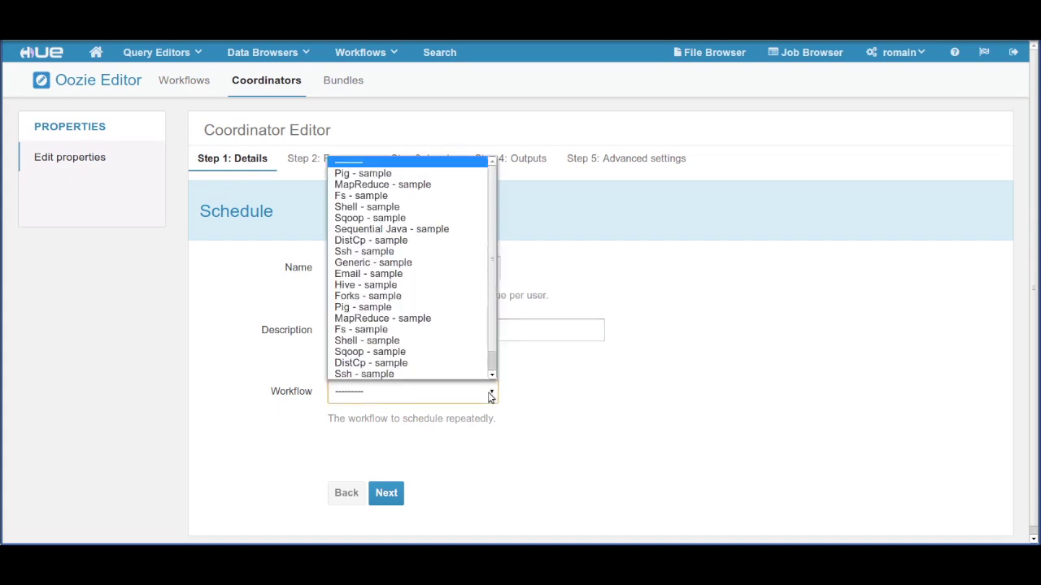
# Use the Sqoop - sample workflow and set the daily run hour to 20:00
pyautogui.click(446, 217)
pyautogui.click(385, 493)
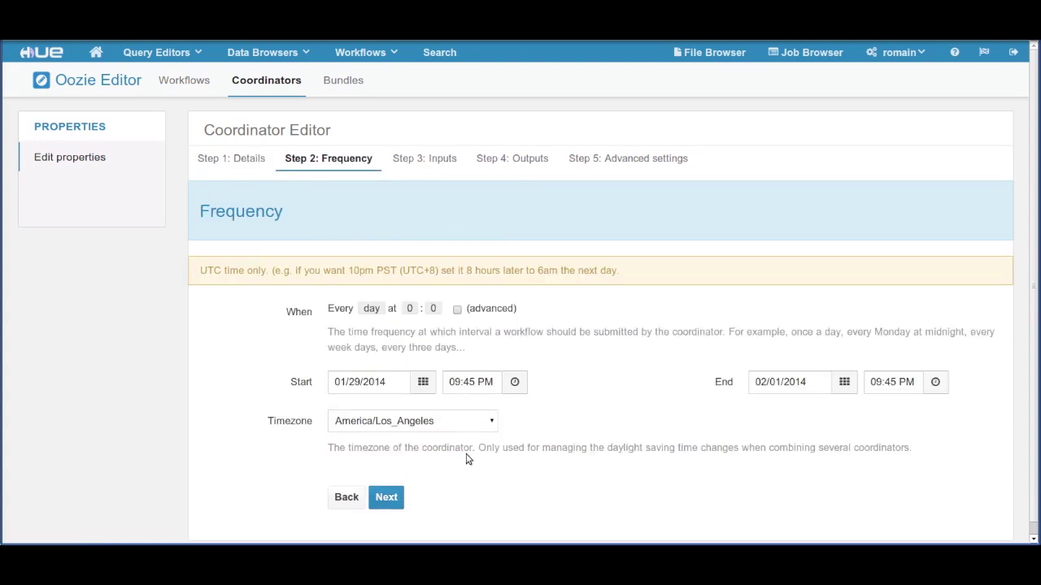
pyautogui.scroll(-1, 612, 405)
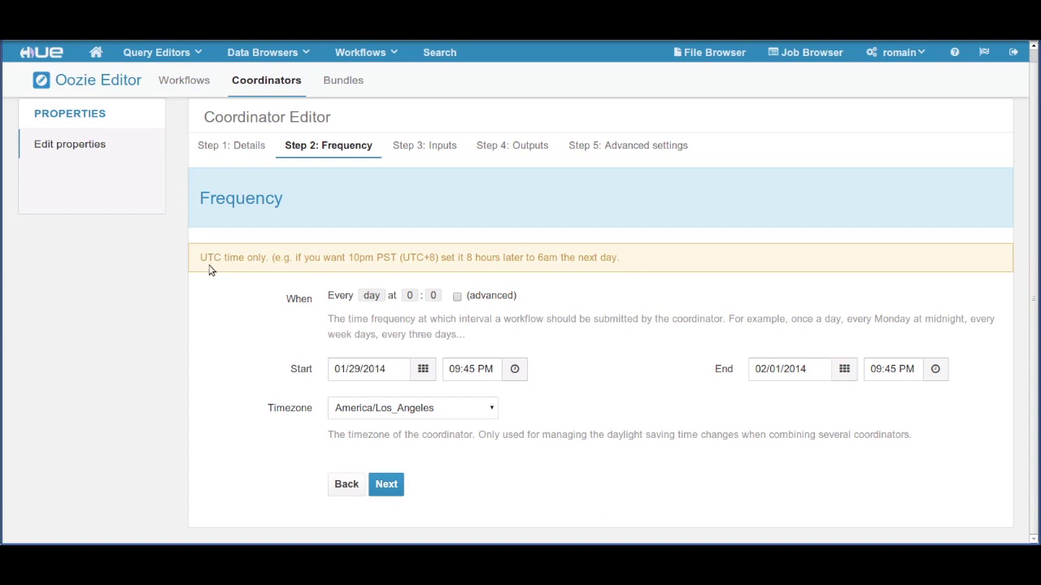
pyautogui.click(410, 296)
pyautogui.click(409, 316)
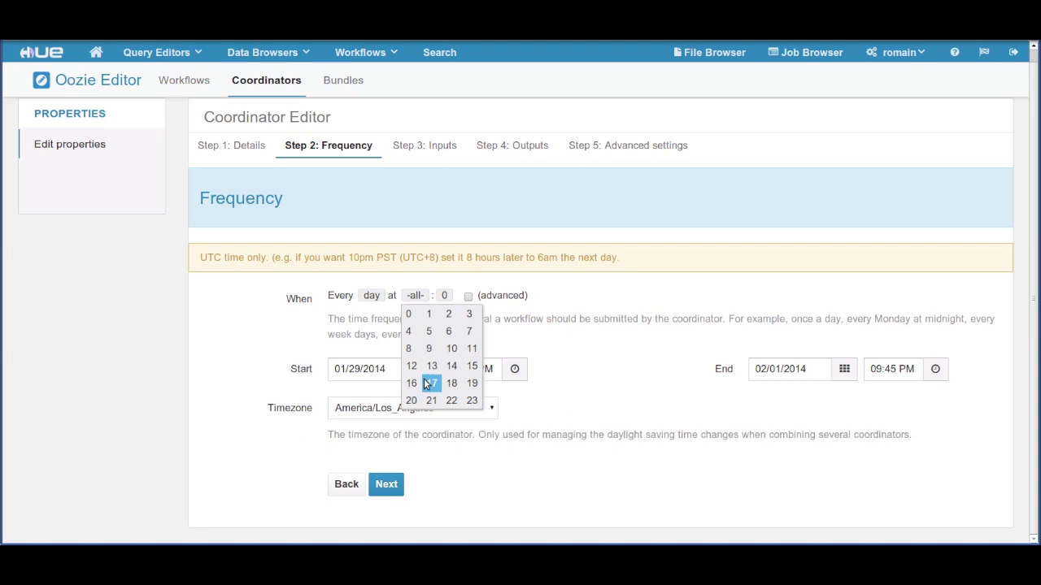
pyautogui.click(412, 400)
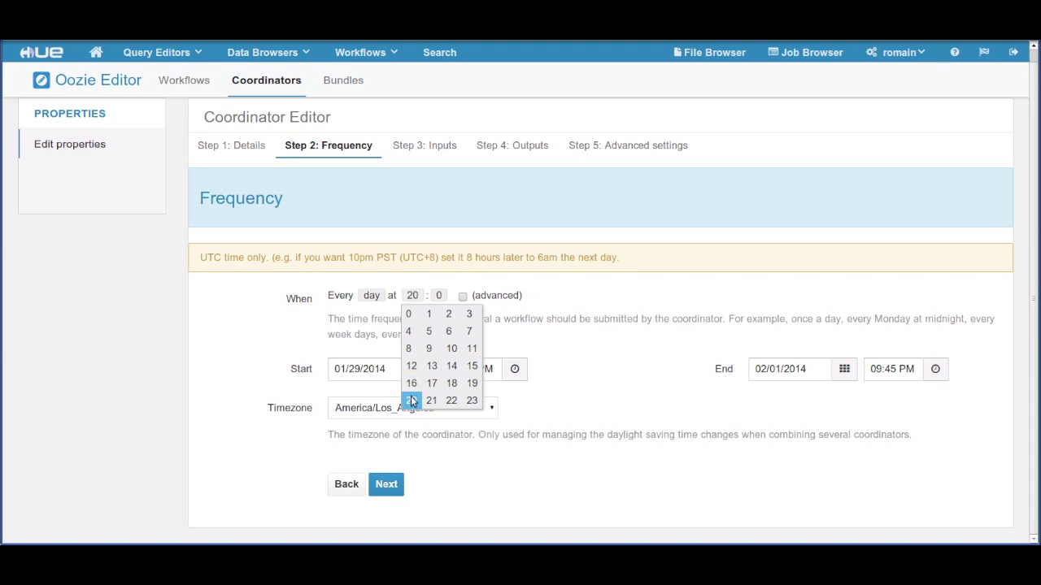
pyautogui.click(382, 332)
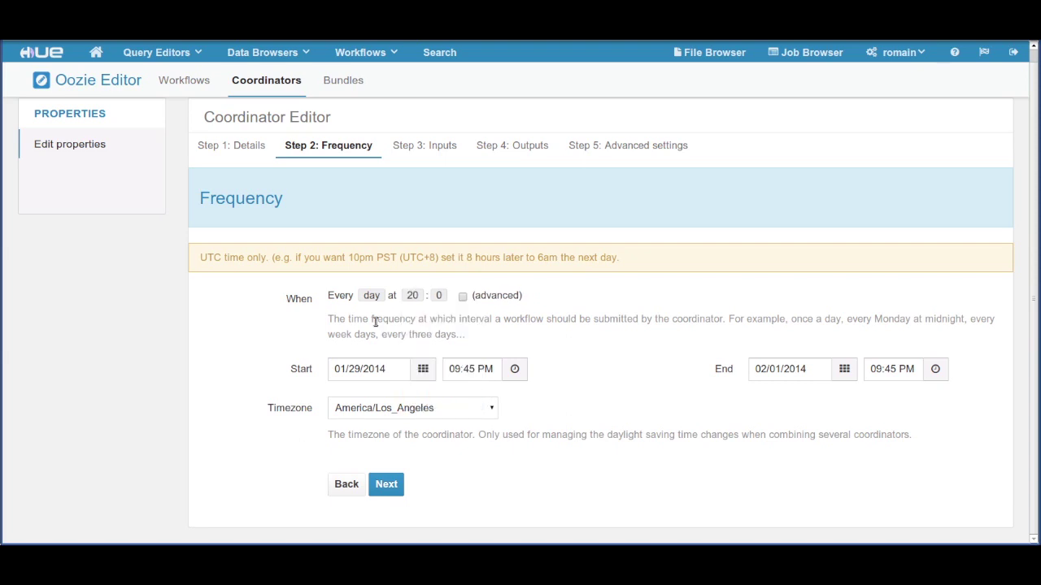
# Change the frequency unit to weekly
pyautogui.click(371, 296)
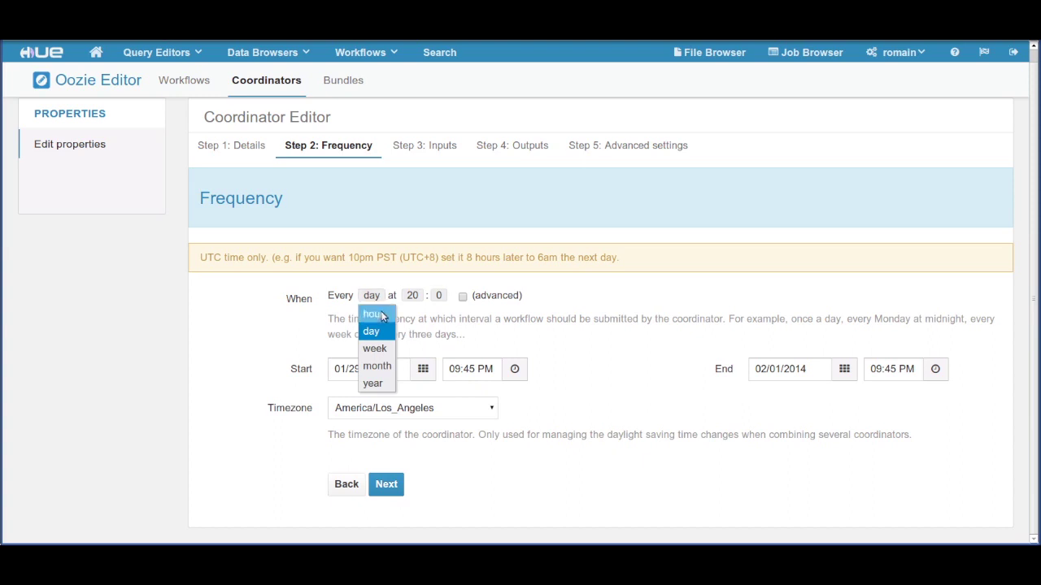
pyautogui.click(373, 315)
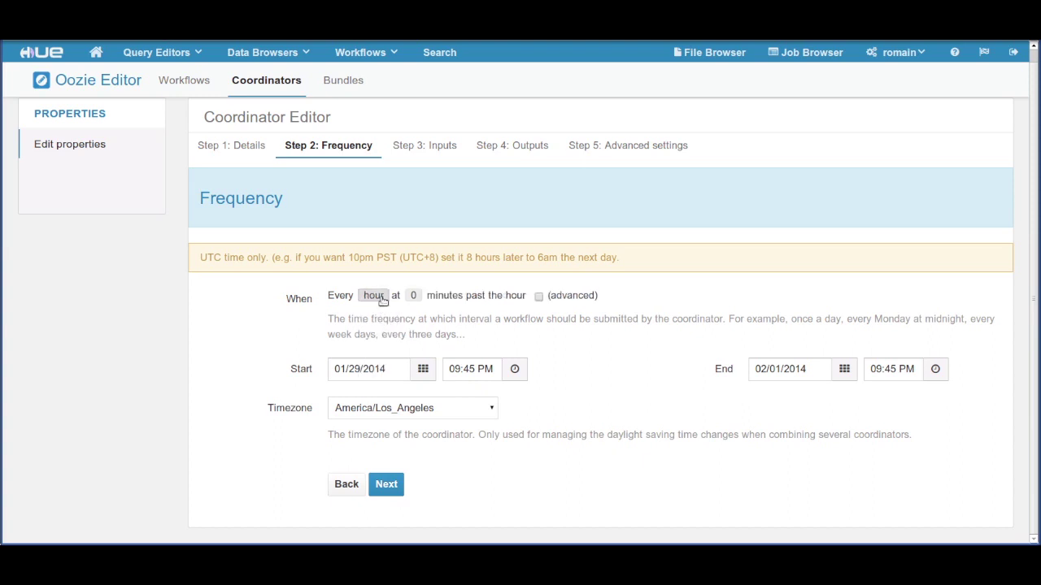
pyautogui.click(382, 299)
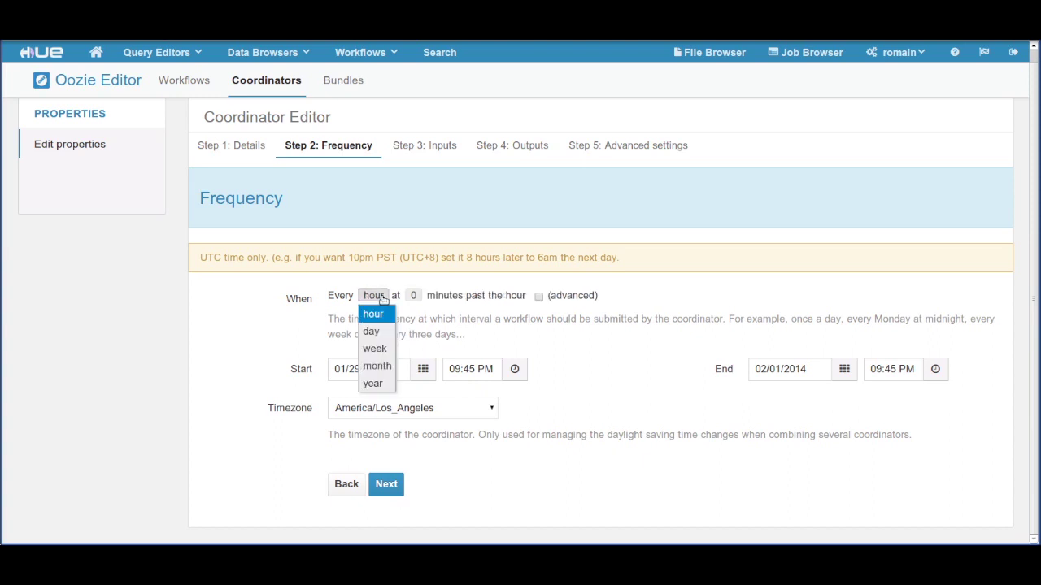
pyautogui.click(374, 348)
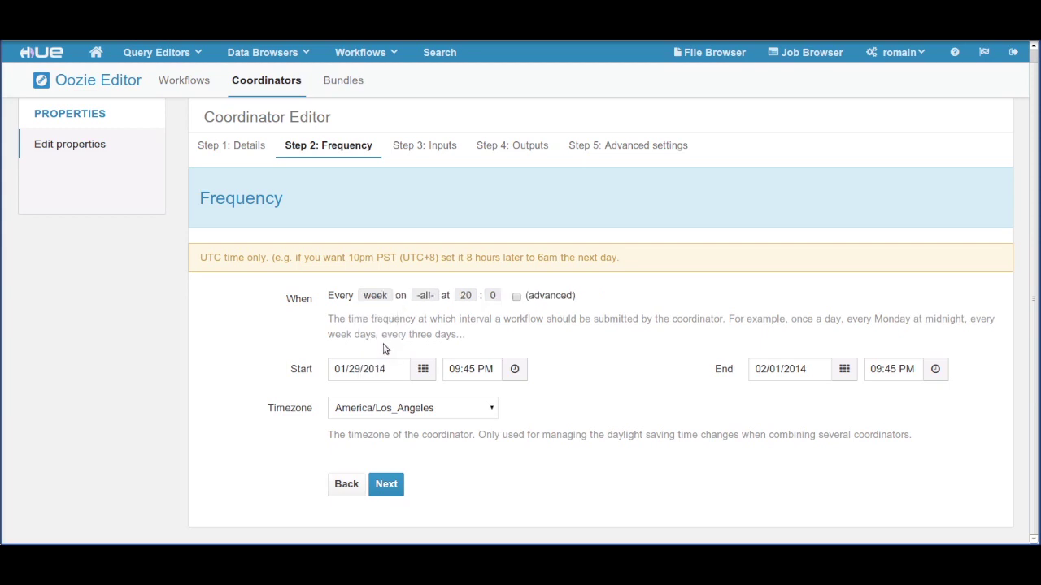
# Select Monday through Friday as the weekly run days
pyautogui.click(426, 296)
pyautogui.click(434, 331)
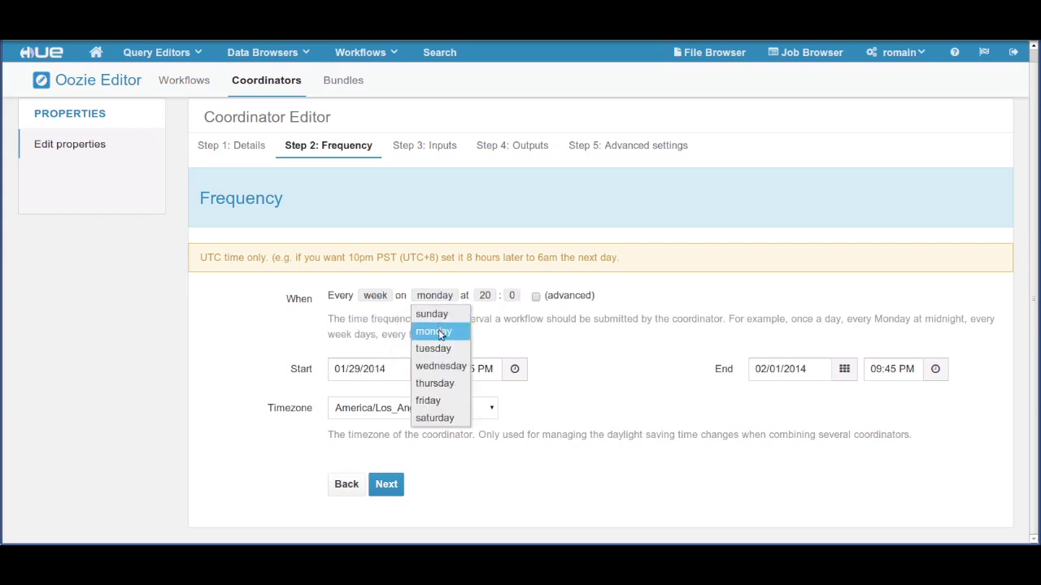
pyautogui.click(433, 350)
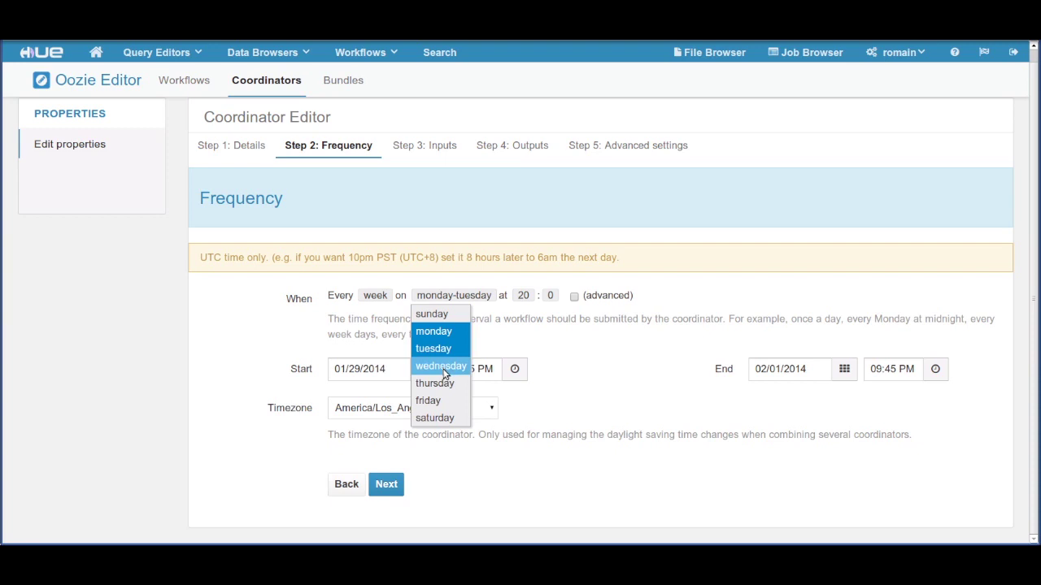
pyautogui.click(443, 367)
pyautogui.click(445, 383)
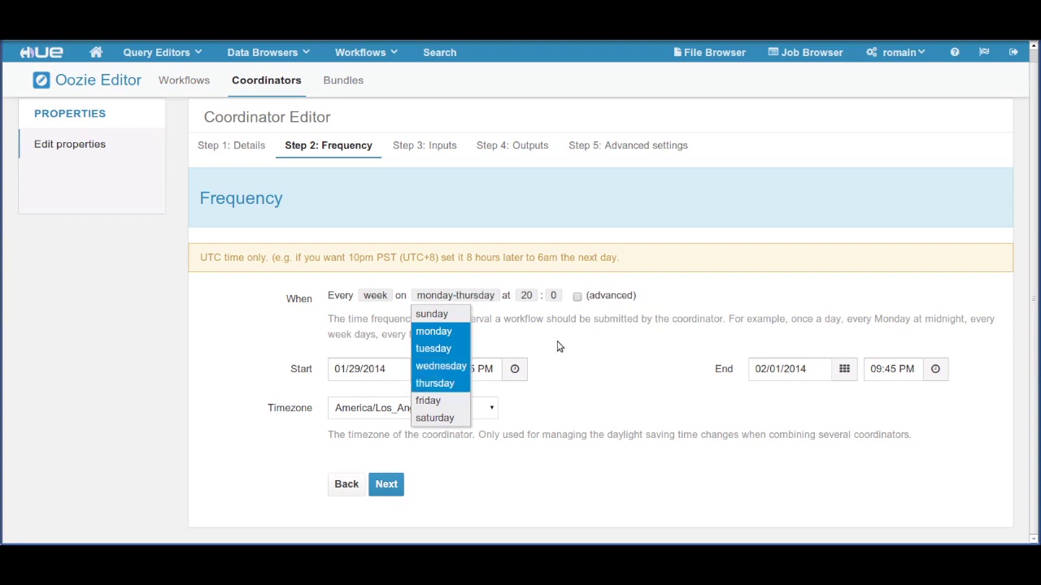
pyautogui.click(457, 353)
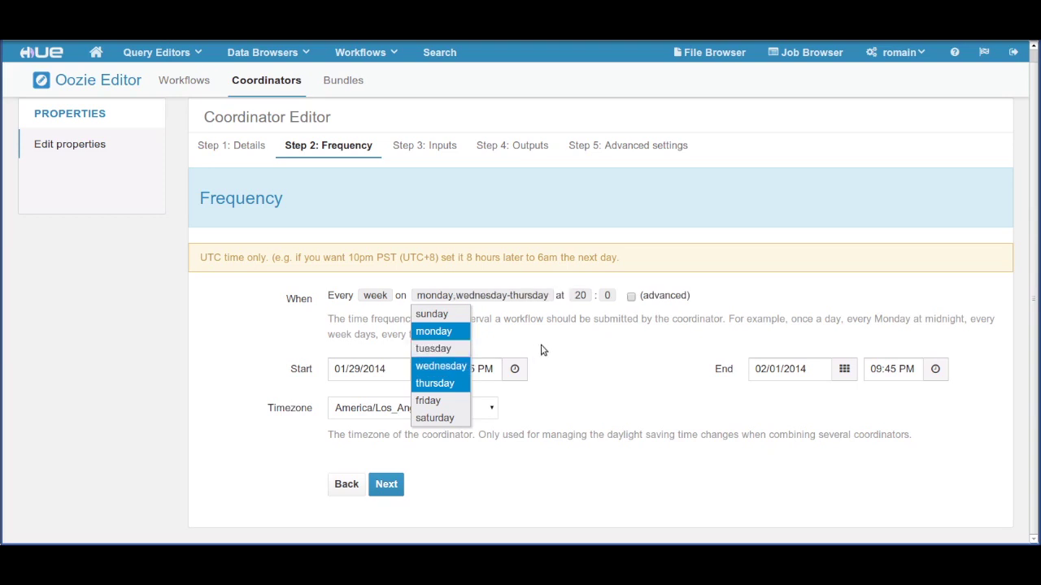
pyautogui.click(460, 350)
pyautogui.click(453, 400)
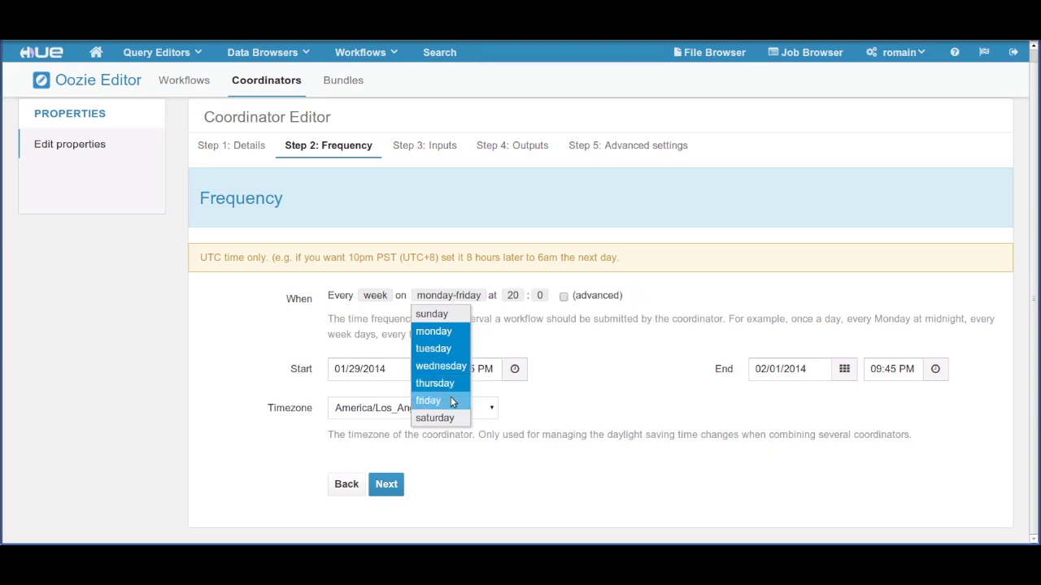
pyautogui.click(547, 347)
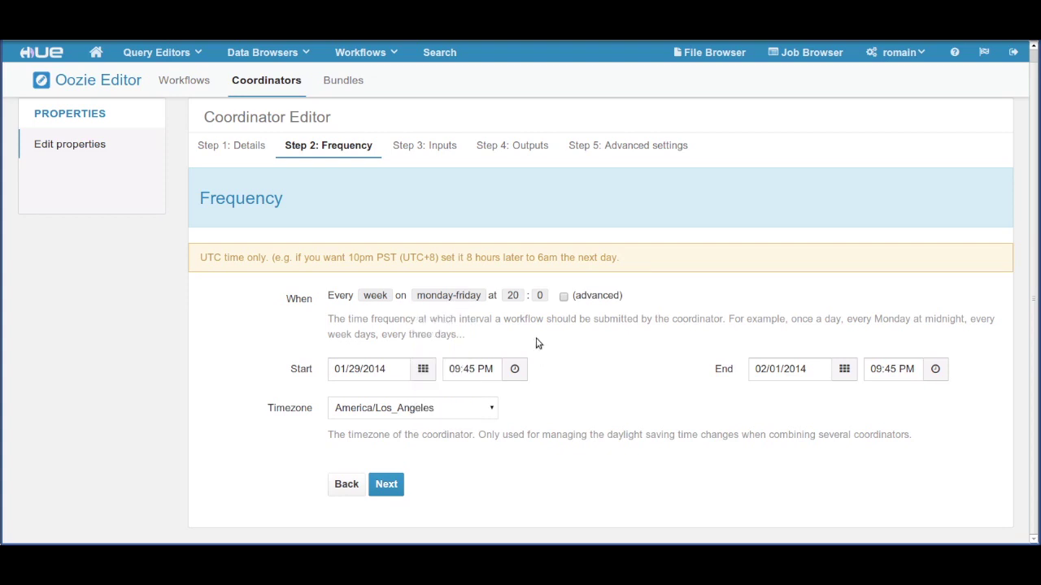
pyautogui.click(375, 296)
# Switch the frequency to monthly, running only on day 31 at 20:00
pyautogui.click(378, 366)
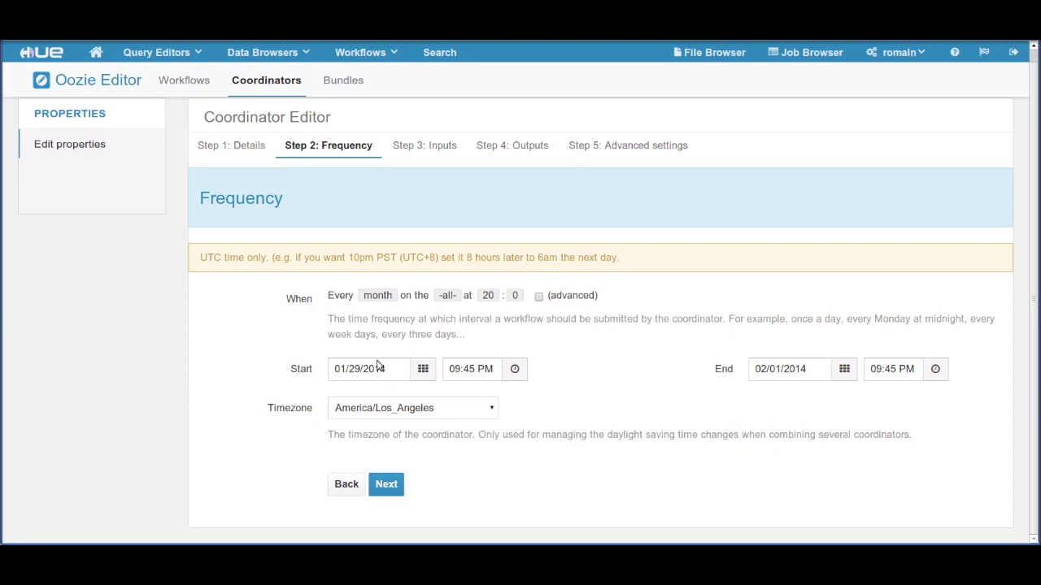
pyautogui.click(452, 298)
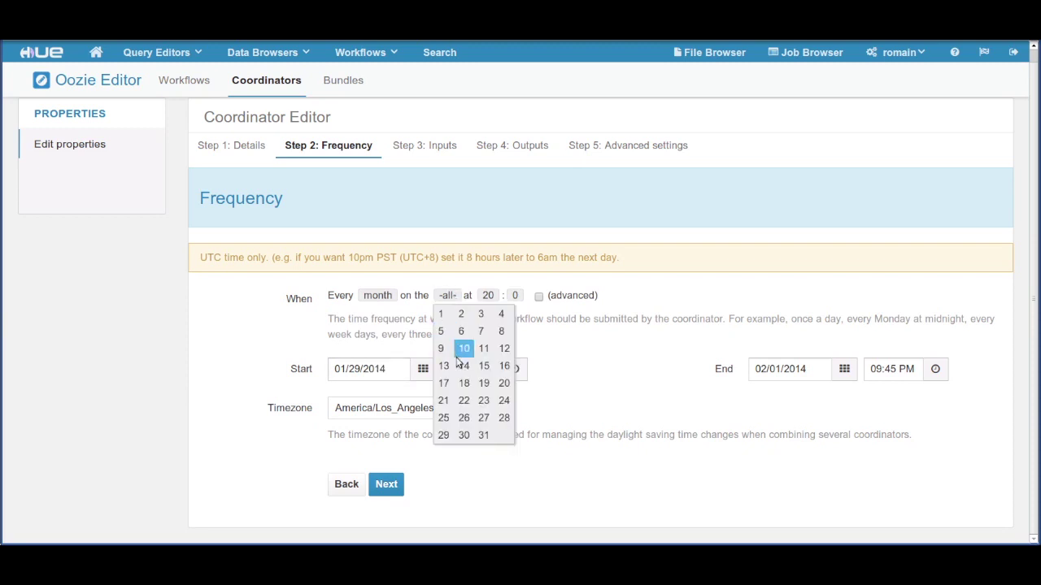
pyautogui.click(483, 367)
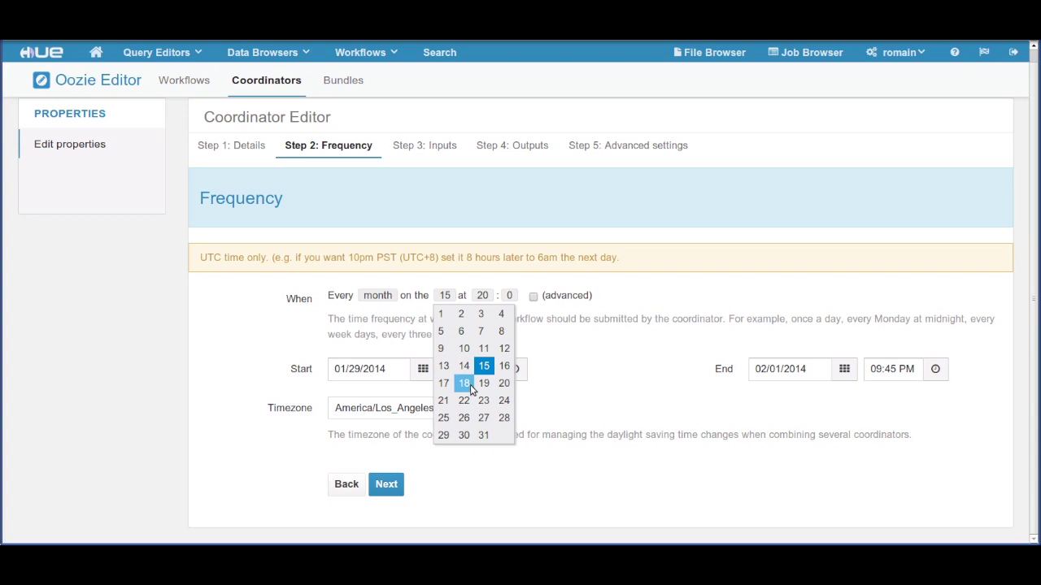
pyautogui.click(444, 419)
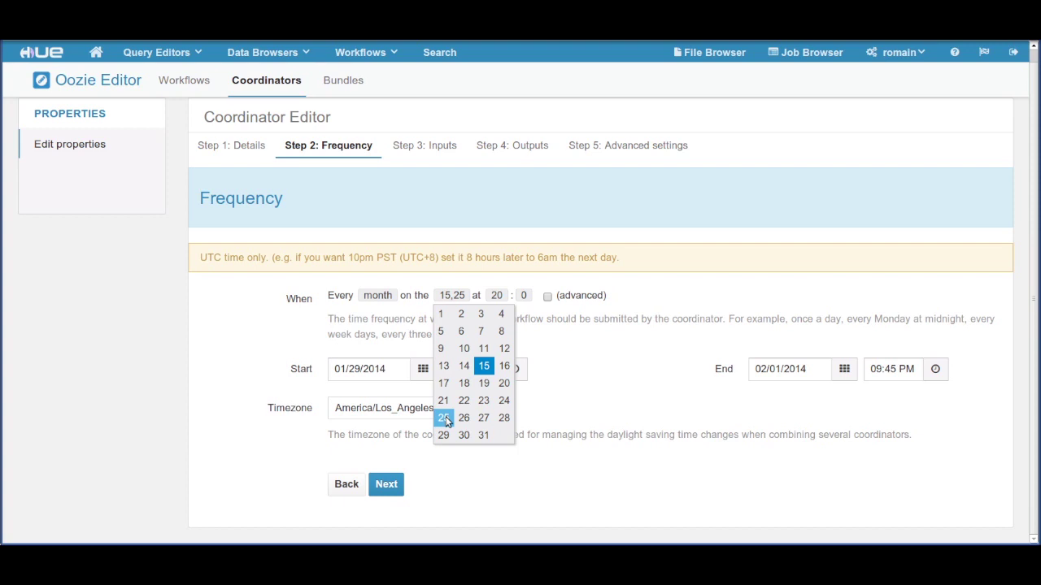
pyautogui.click(444, 418)
pyautogui.click(484, 366)
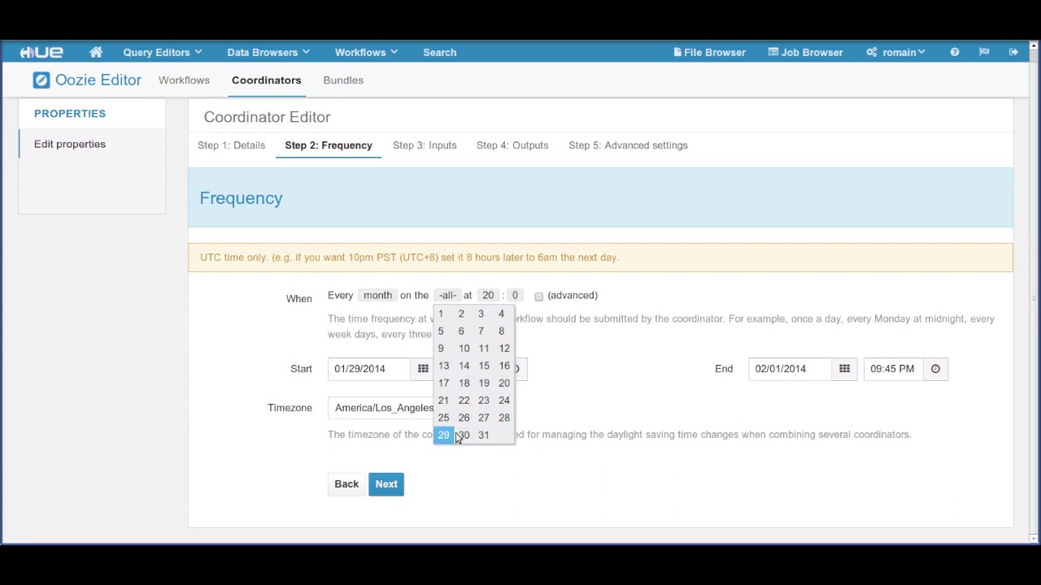
pyautogui.click(483, 434)
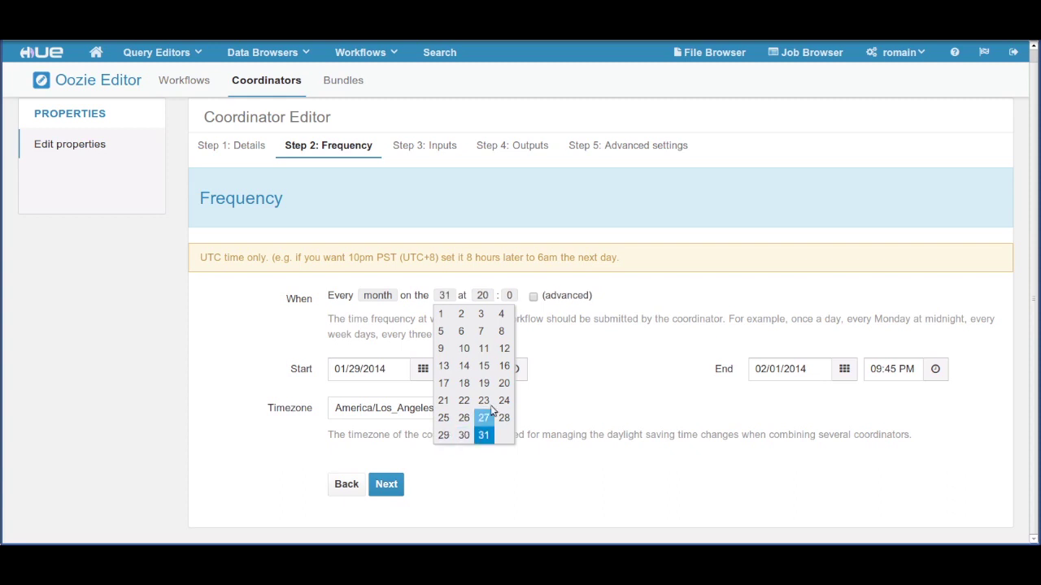
pyautogui.click(530, 318)
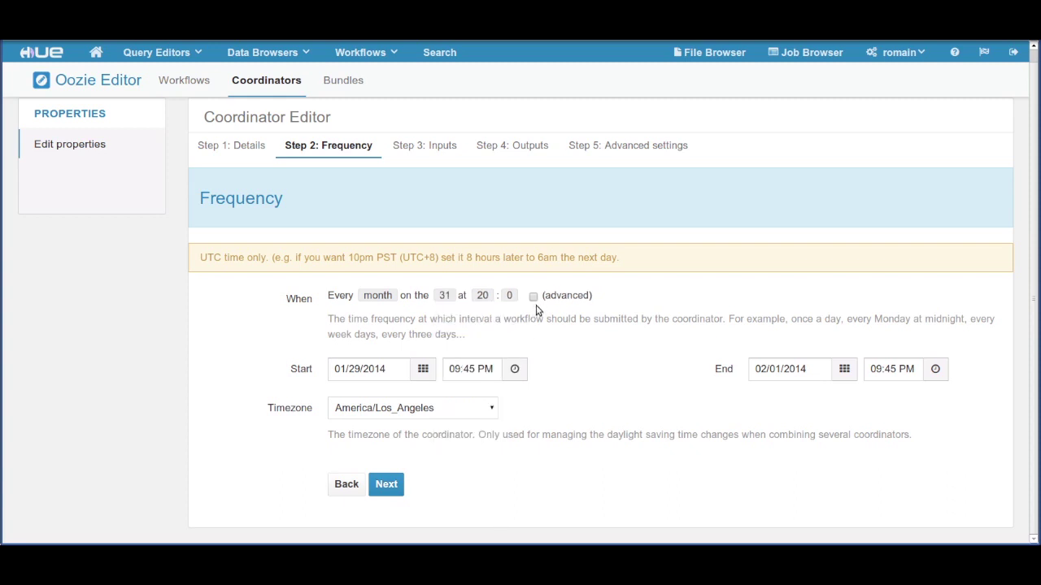
# Enable advanced mode, change the crontab to '0 20 L * *', and view the cron reference
pyautogui.click(534, 297)
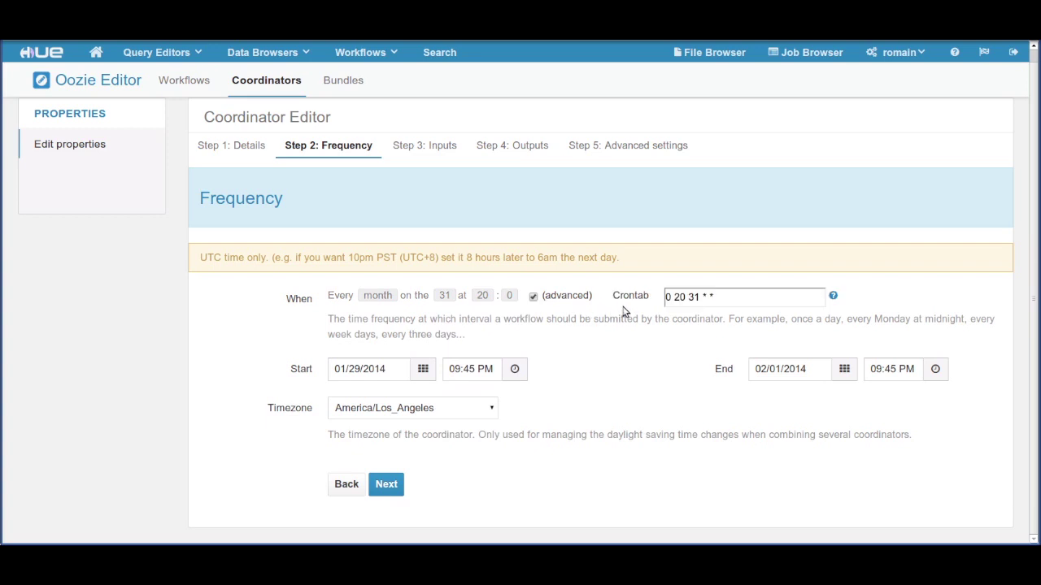
pyautogui.click(697, 297)
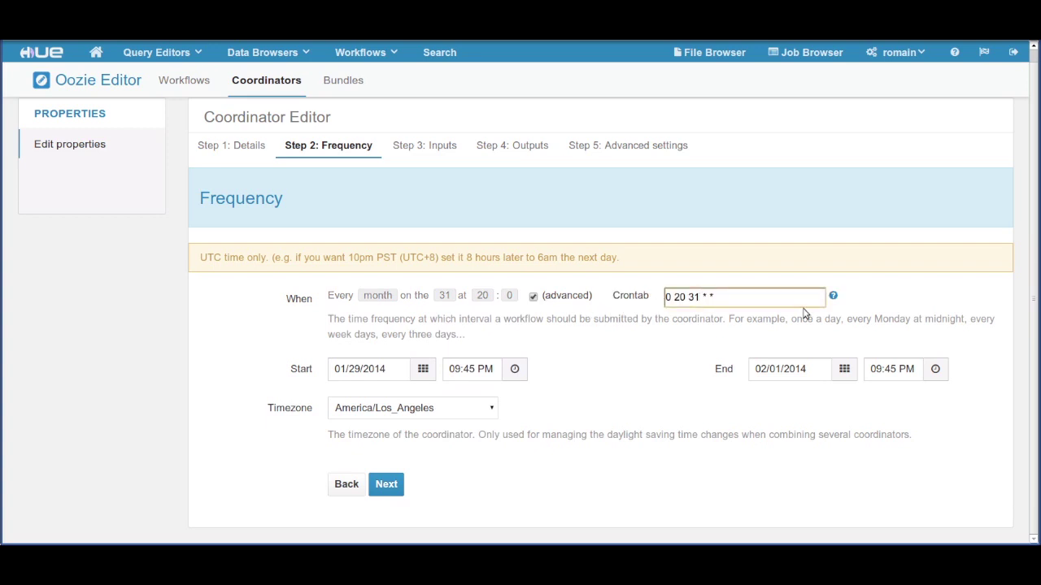
pyautogui.press('BackSpace')
pyautogui.press('BackSpace')
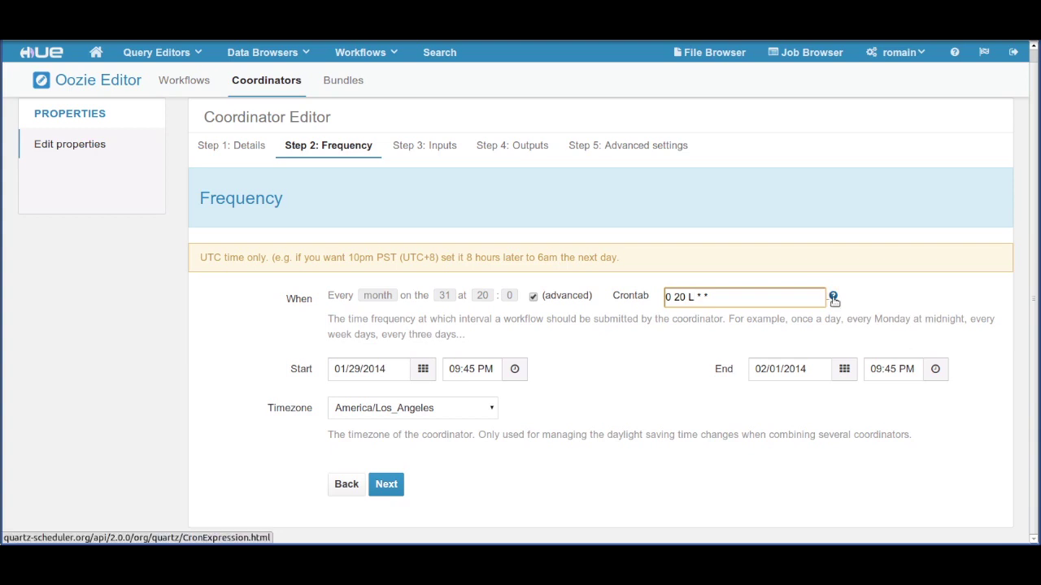
pyautogui.click(833, 297)
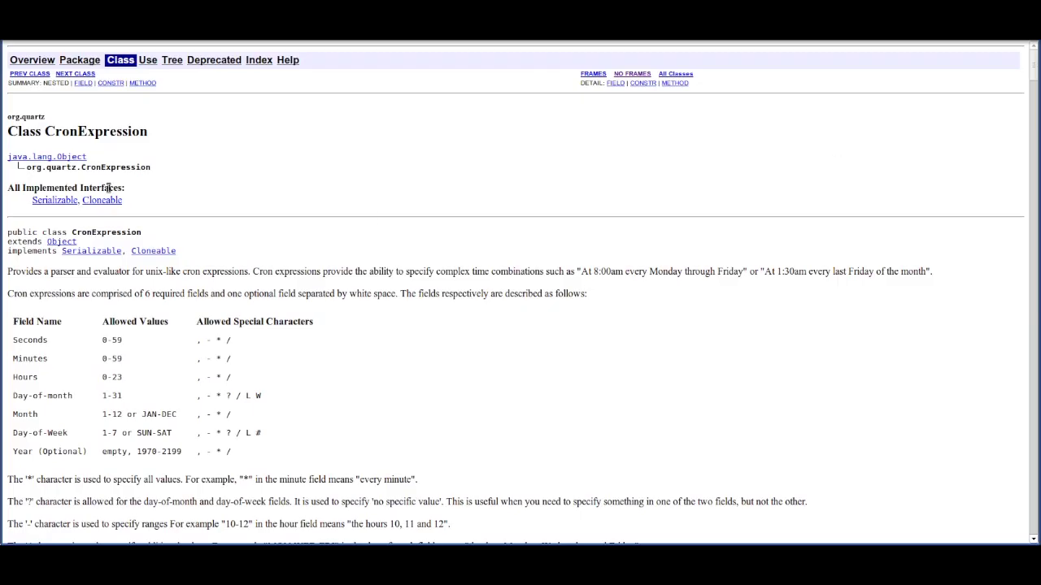
# Read the Quartz explanation of the 'L' character and the Oozie cron syntax section
pyautogui.scroll(-1, 147, 370)
pyautogui.scroll(-1, 138, 385)
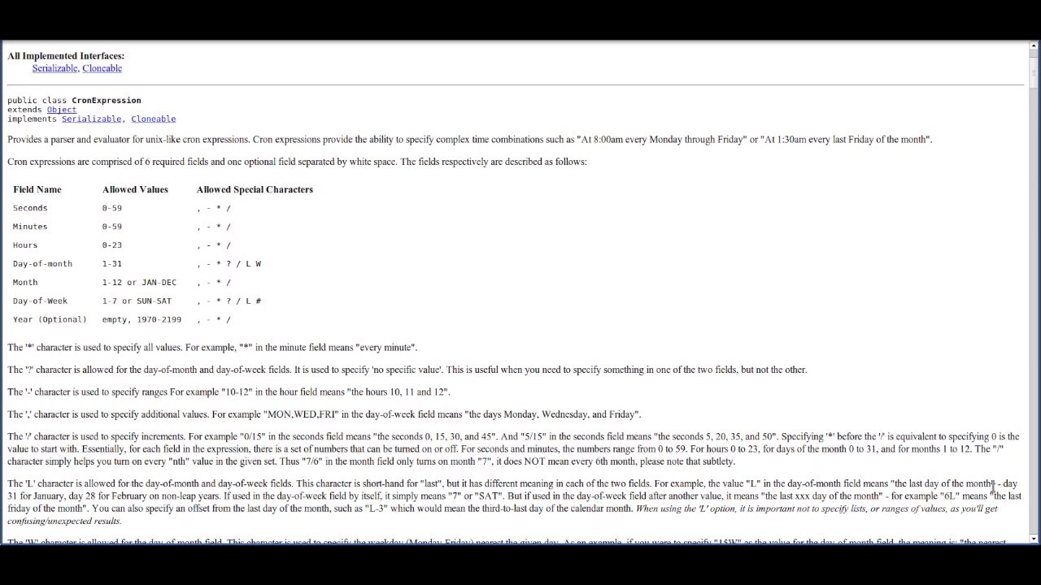
pyautogui.moveTo(991, 485); pyautogui.dragTo(726, 484)
pyautogui.click(710, 252)
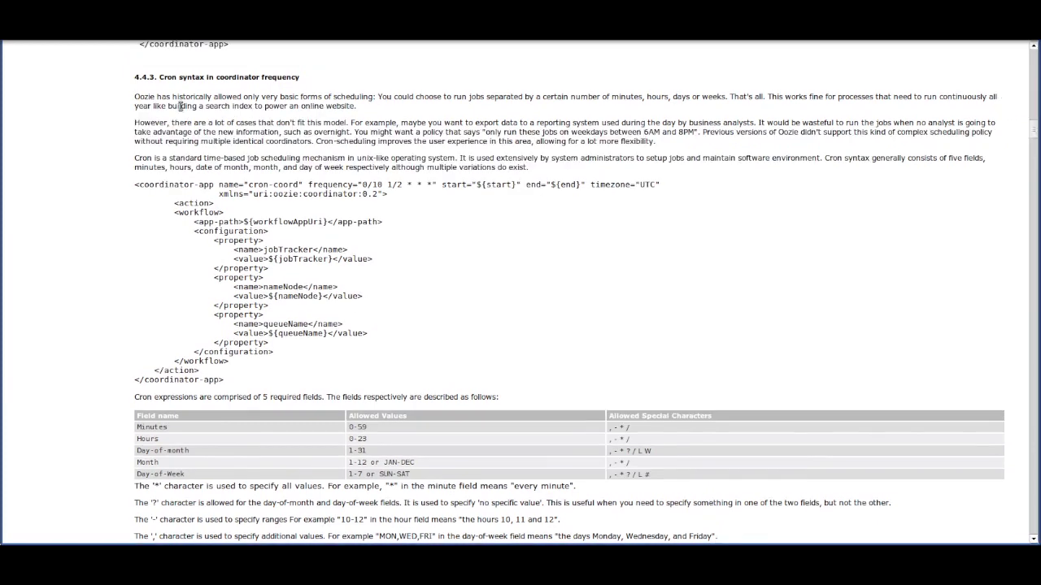
pyautogui.scroll(-1, 116, 116)
pyautogui.scroll(-5, 115, 116)
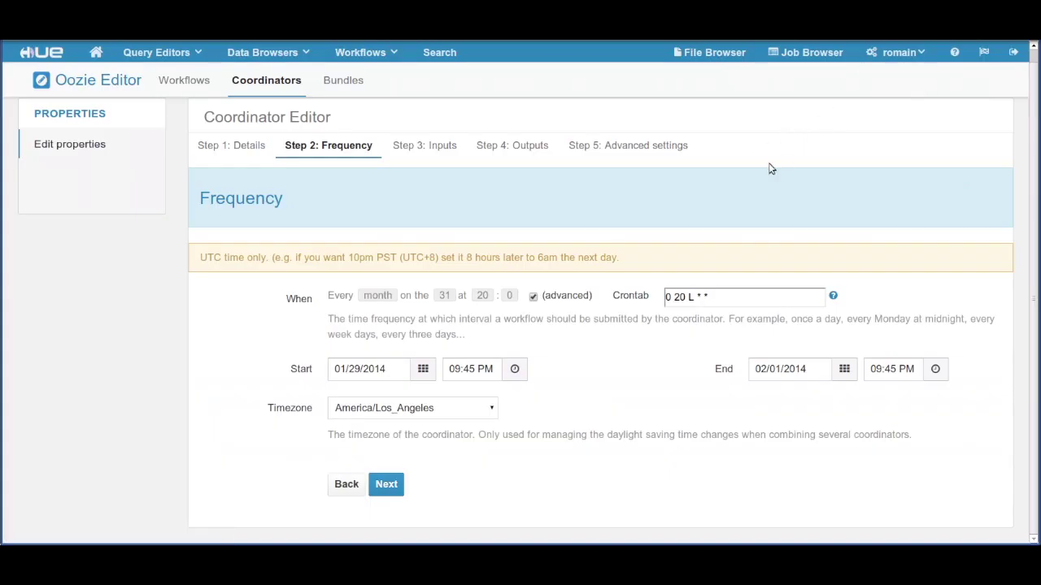
# Turn off advanced mode, set the frequency to every day, and advance to Inputs
pyautogui.click(532, 296)
pyautogui.click(374, 297)
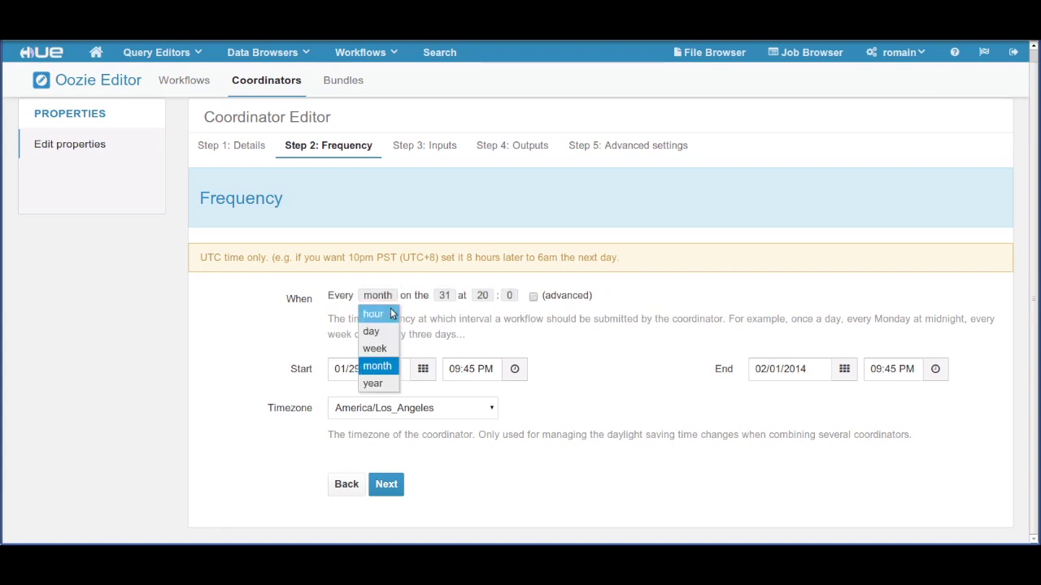
pyautogui.click(376, 333)
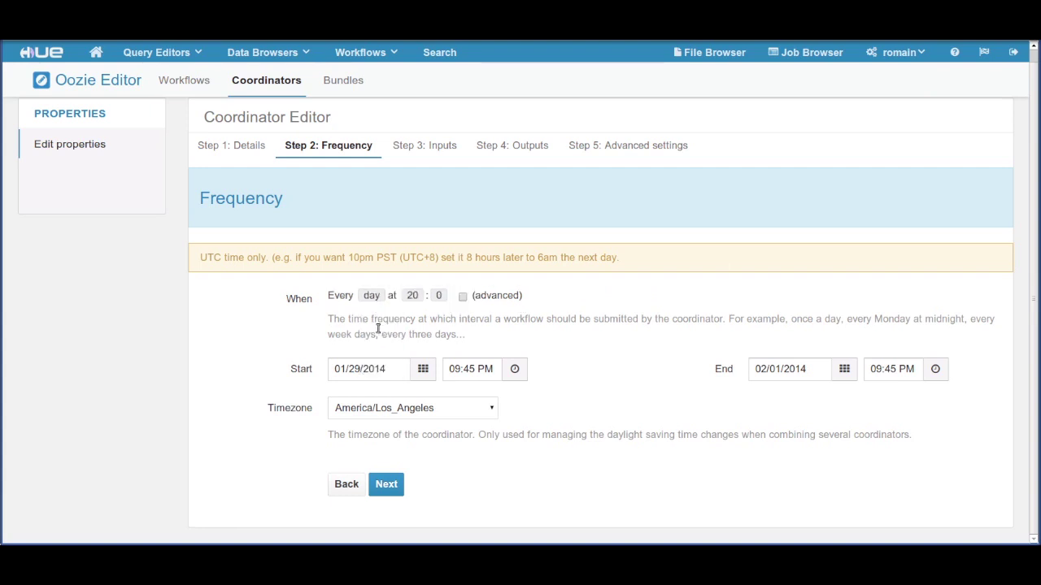
pyautogui.click(389, 490)
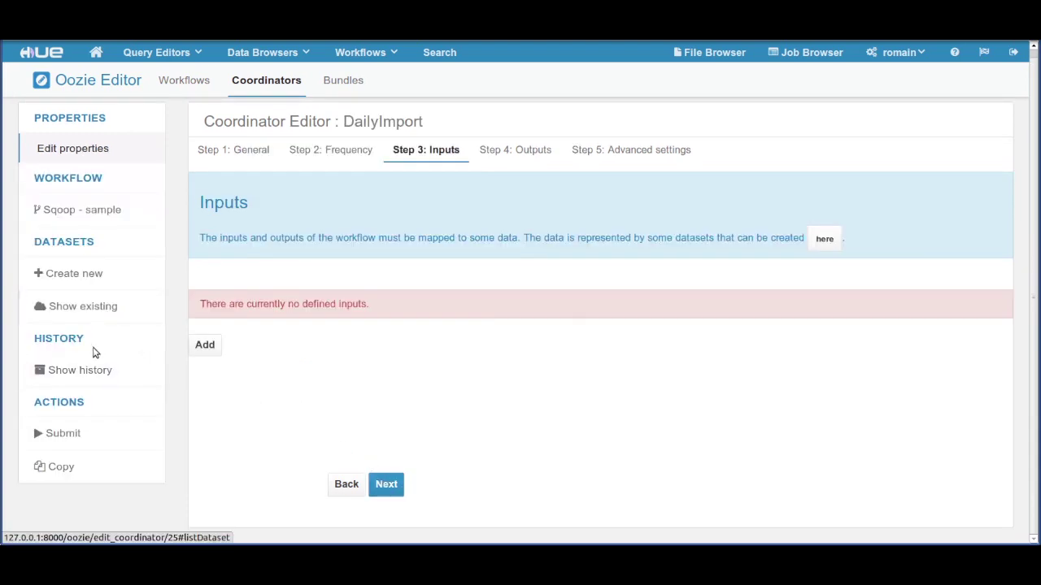
# Submit the DailyImport coordinator with output path /tmp/out
pyautogui.click(74, 431)
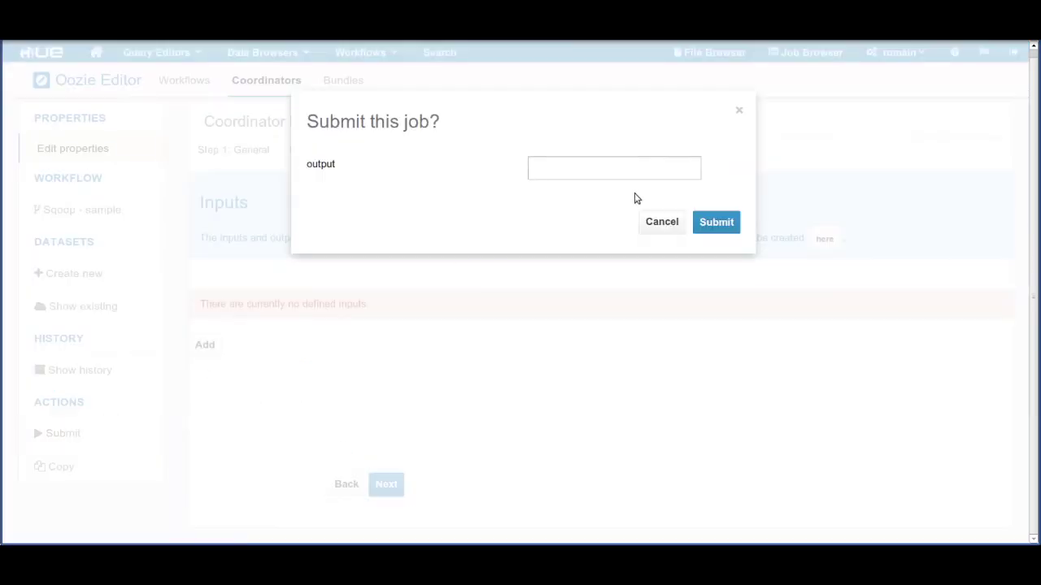
pyautogui.click(643, 173)
pyautogui.write('/')
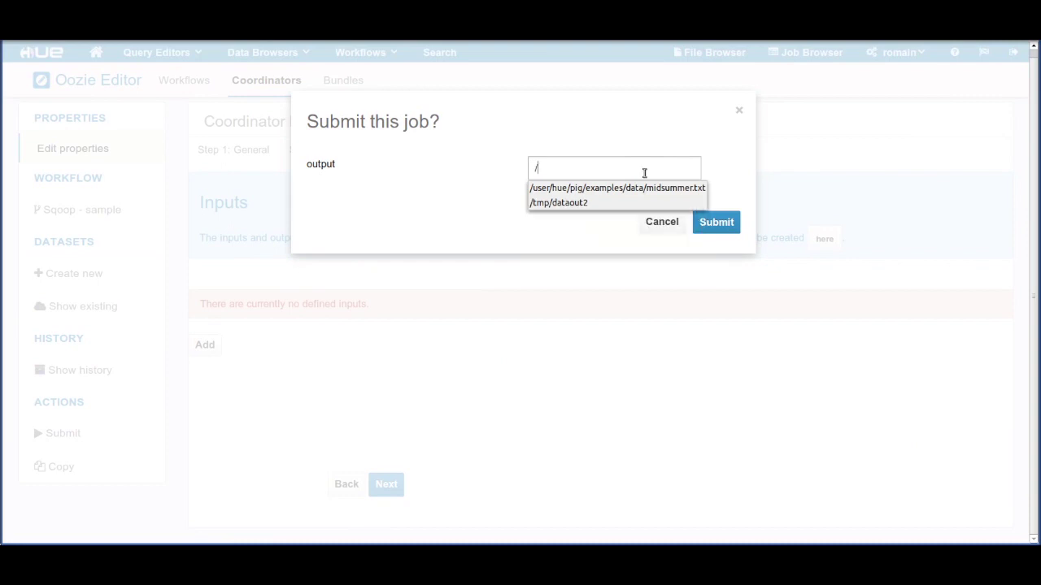
pyautogui.write('tmp/out')
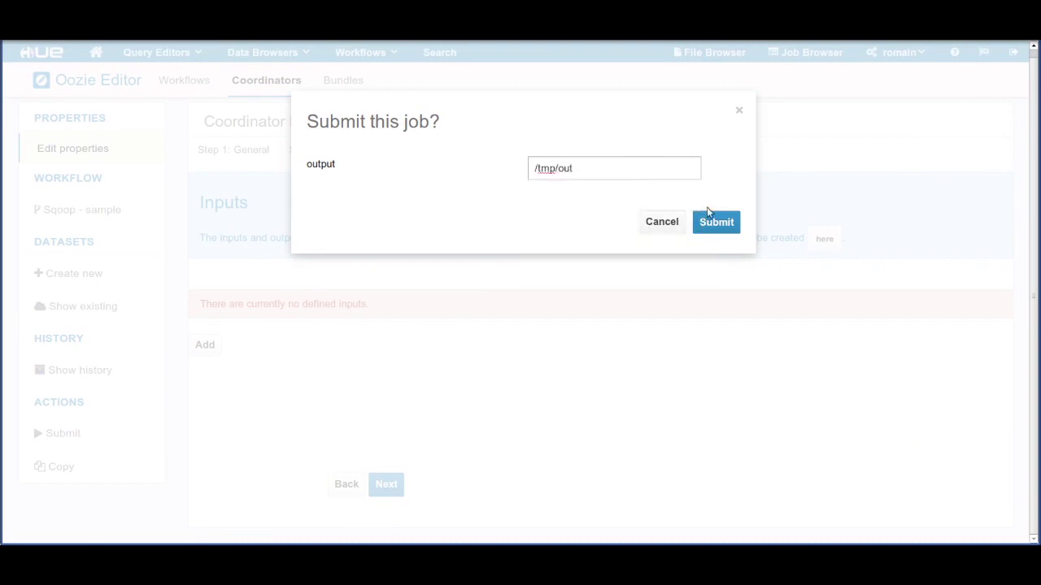
pyautogui.click(713, 220)
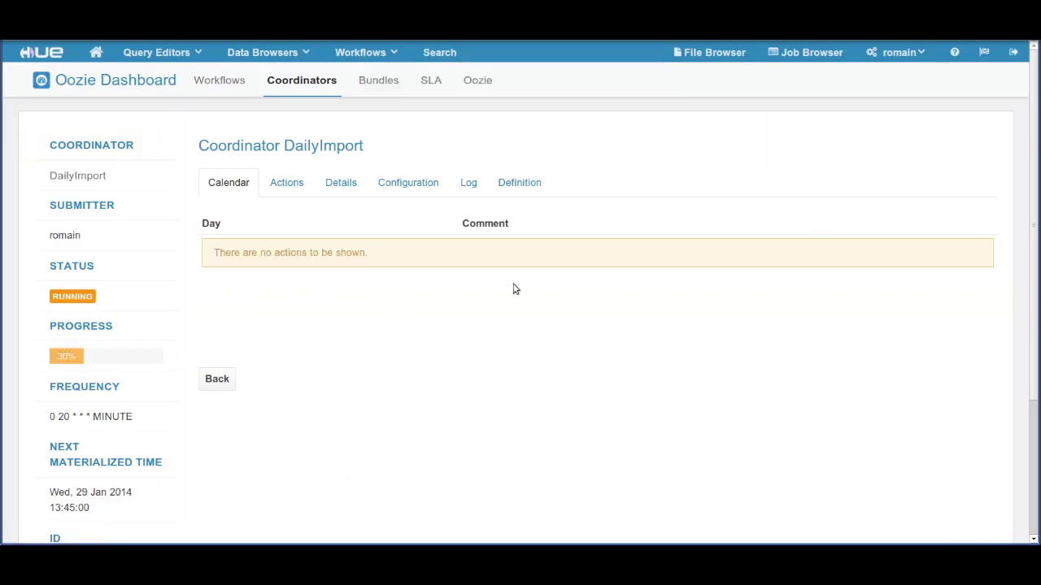
pyautogui.click(518, 189)
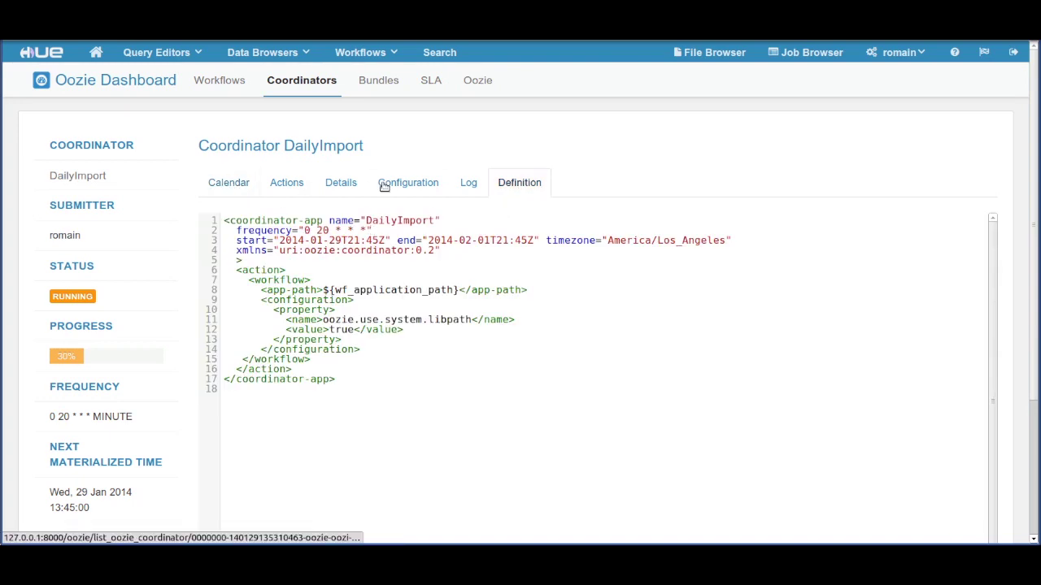
pyautogui.click(470, 182)
pyautogui.click(232, 183)
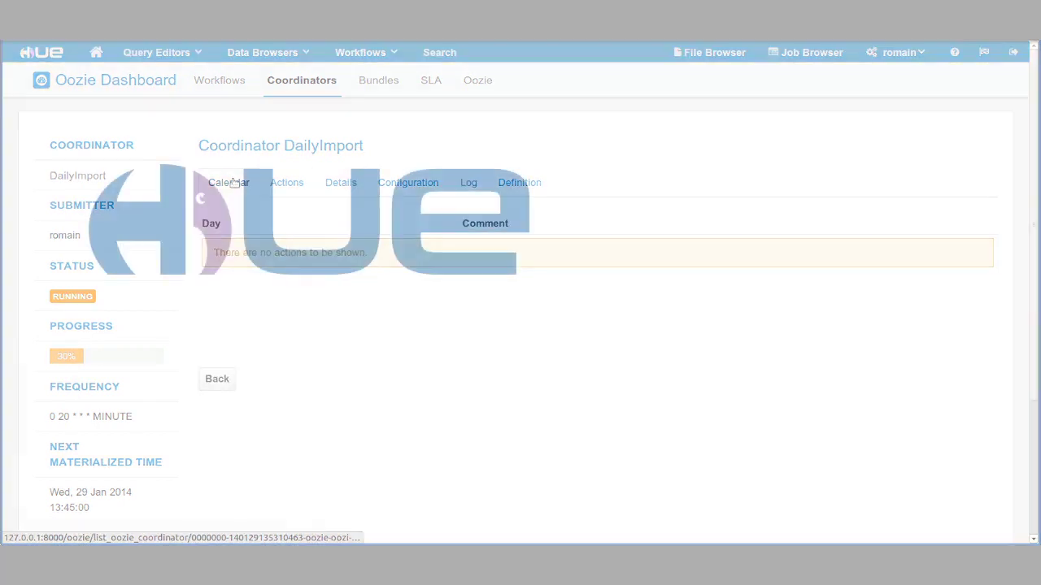